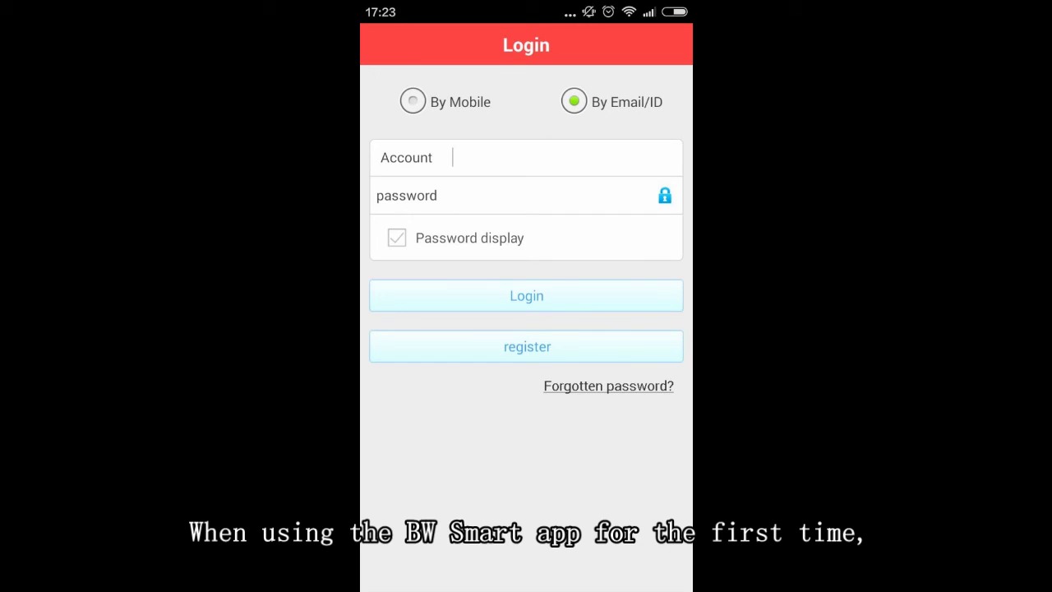
{"action": "left_click", "coordinate": [527, 346]}
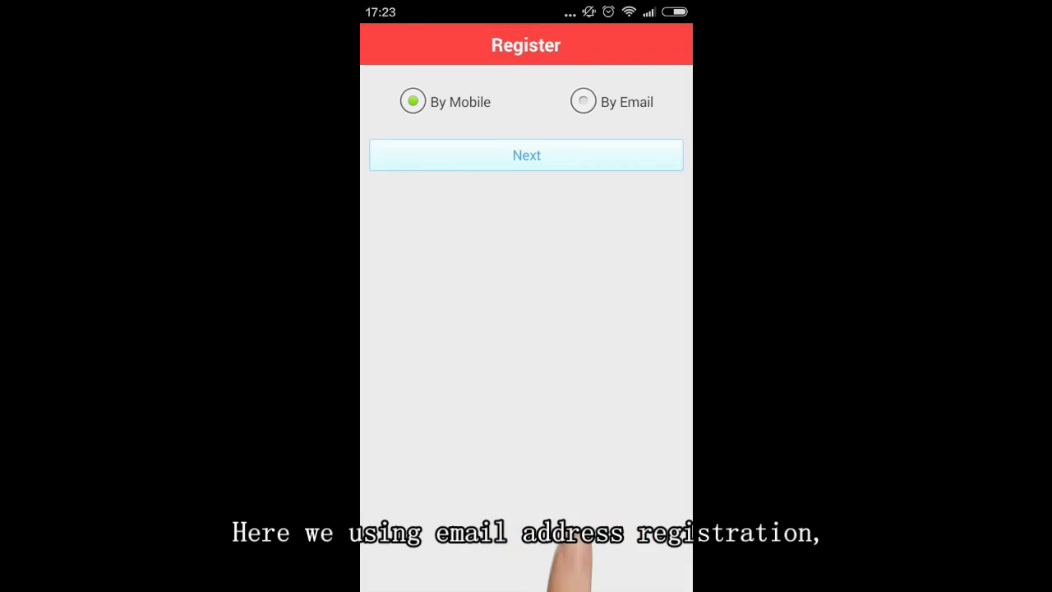
{"action": "left_click", "coordinate": [583, 101]}
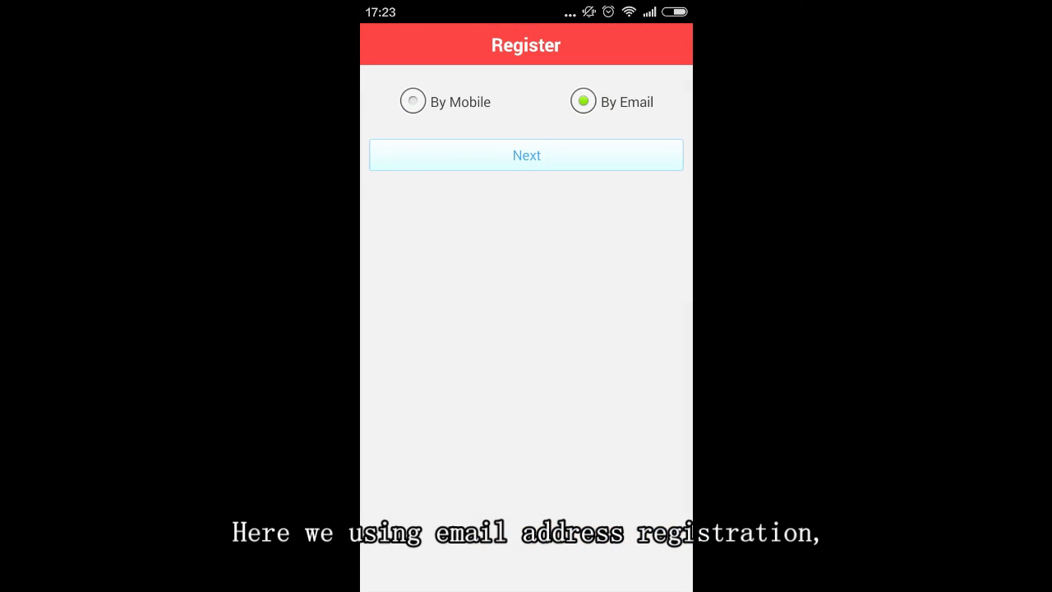
{"action": "left_click", "coordinate": [556, 156]}
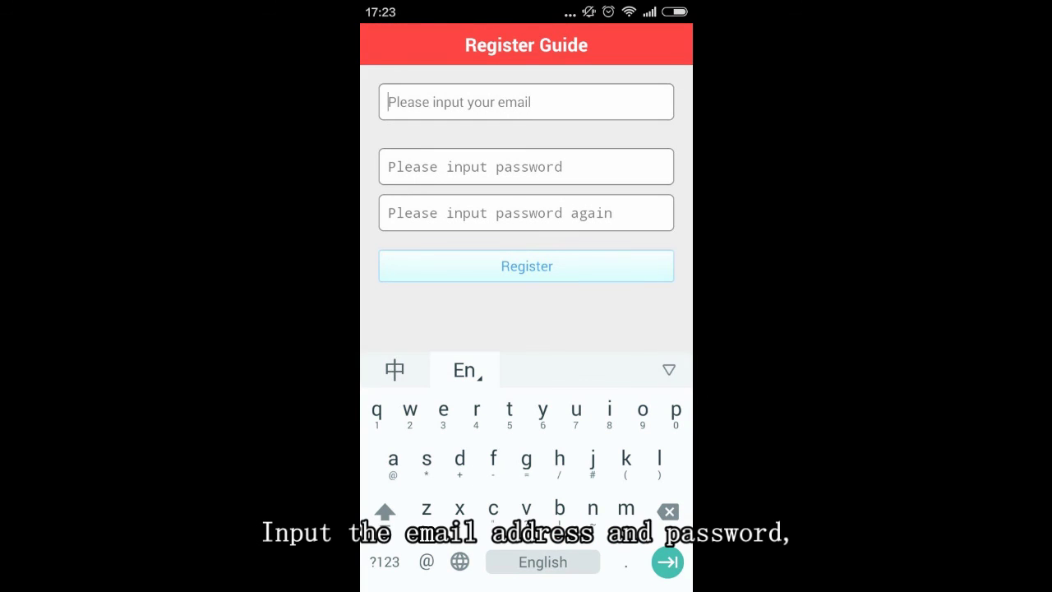
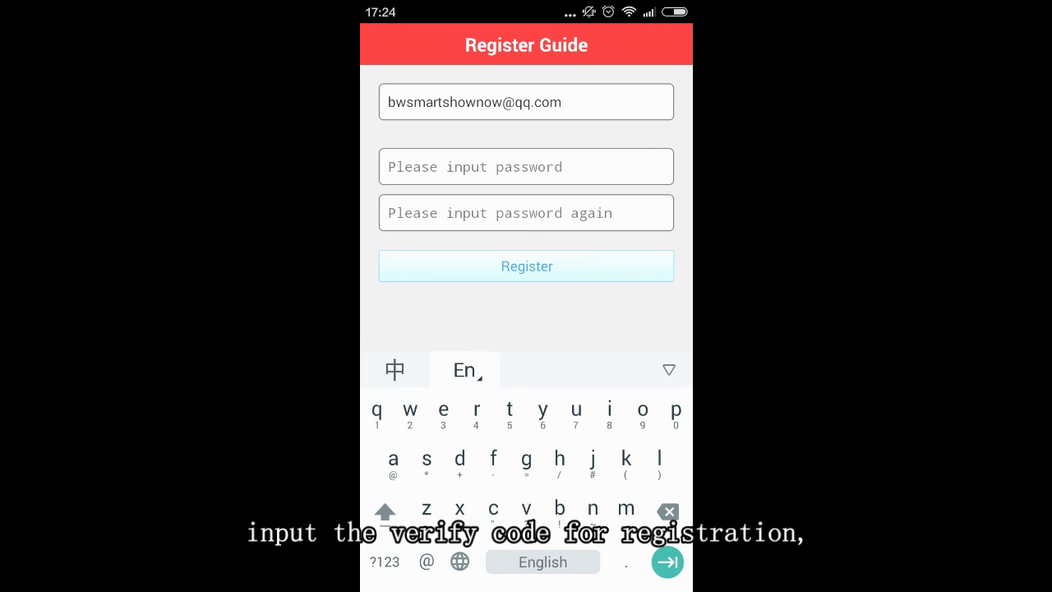
{"action": "key", "text": "Tab"}
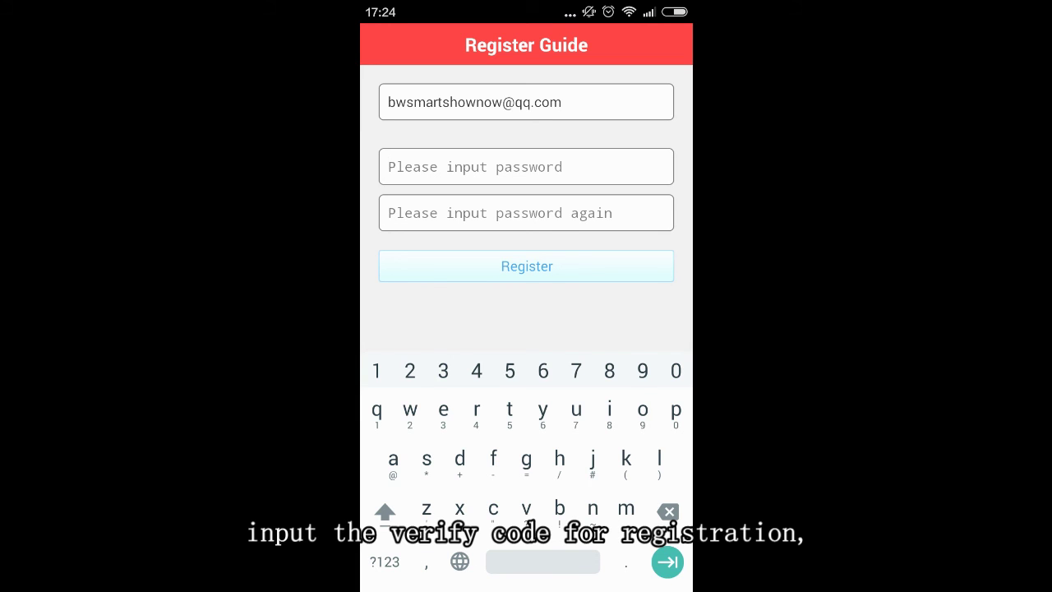
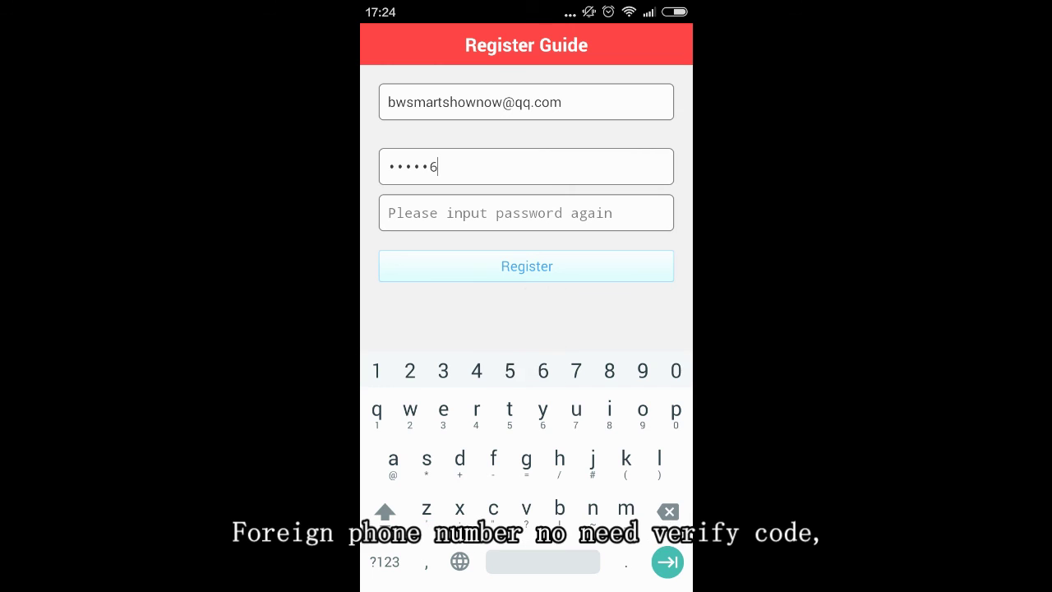
{"action": "key", "text": "Tab"}
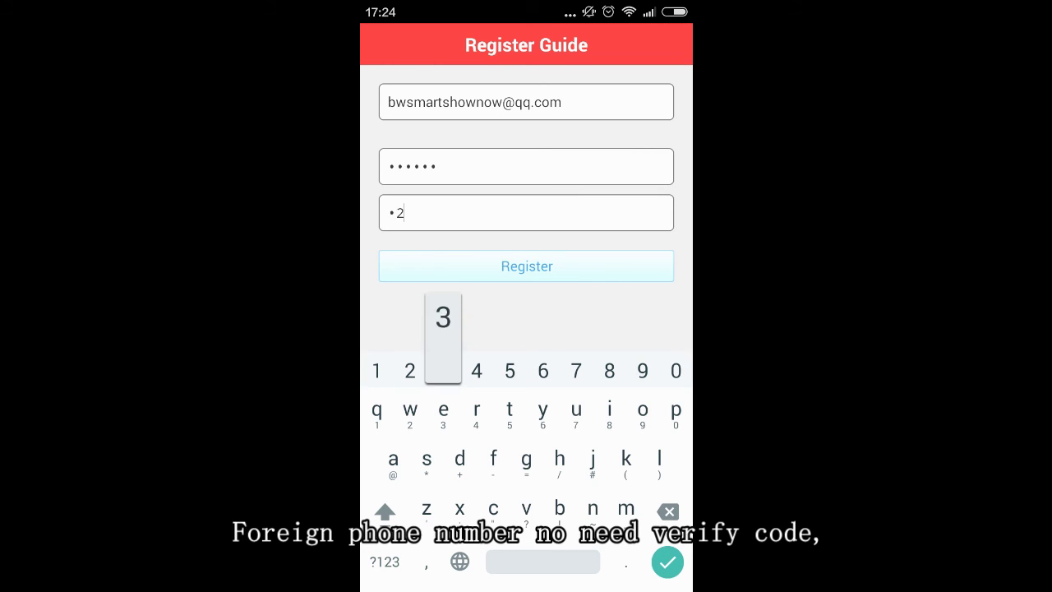
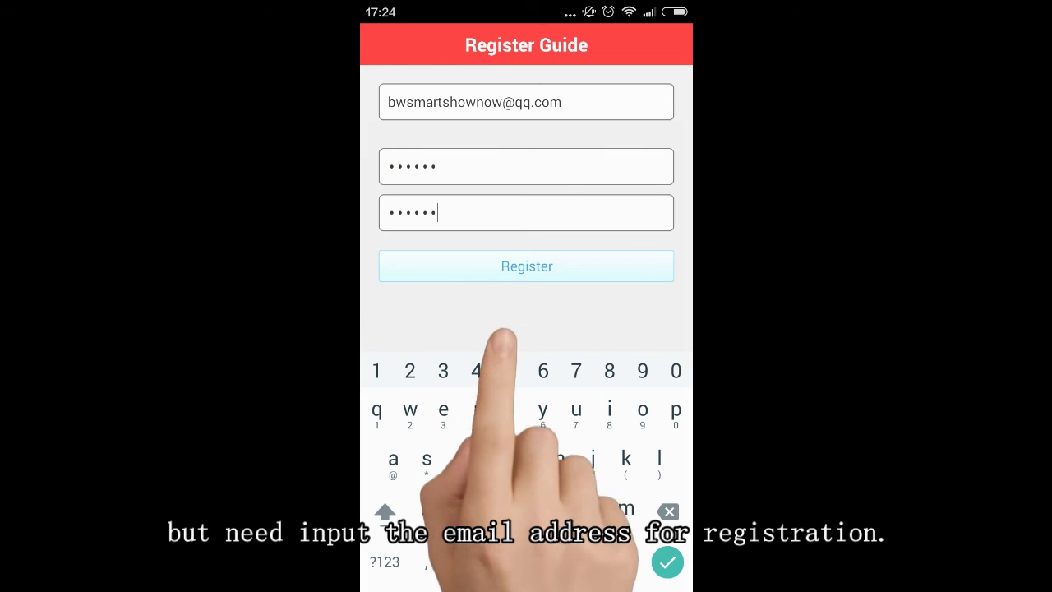
{"action": "left_click", "coordinate": [527, 266]}
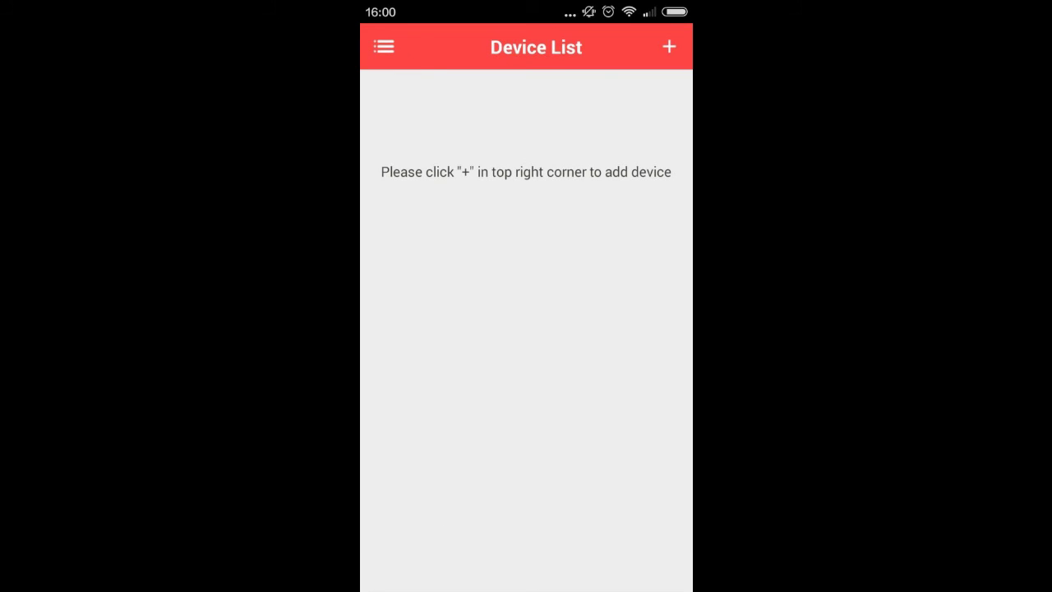
Step: Bring up the Smartlink, QR Add and Manual Add options from the + button
{"action": "left_click", "coordinate": [669, 47]}
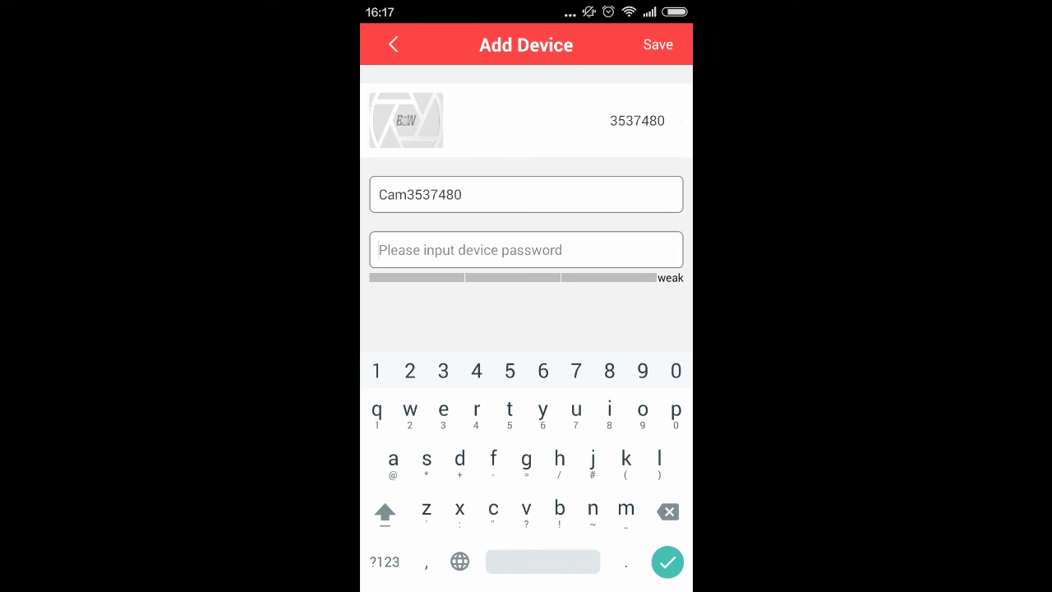
{"action": "key", "text": "BackSpace"}
{"action": "key", "text": "BackSpace"}
{"action": "key", "text": "BackSpace"}
{"action": "key", "text": "BackSpace"}
{"action": "key", "text": "BackSpace"}
{"action": "key", "text": "BackSpace"}
{"action": "type", "text": "bwsm"}
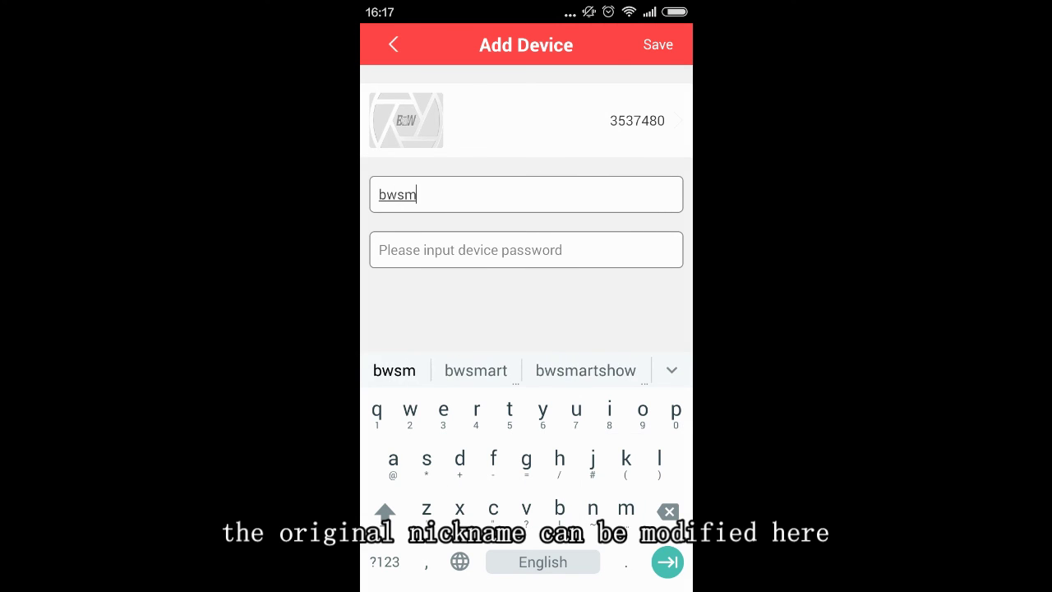
{"action": "type", "text": "art"}
{"action": "key", "text": "Tab"}
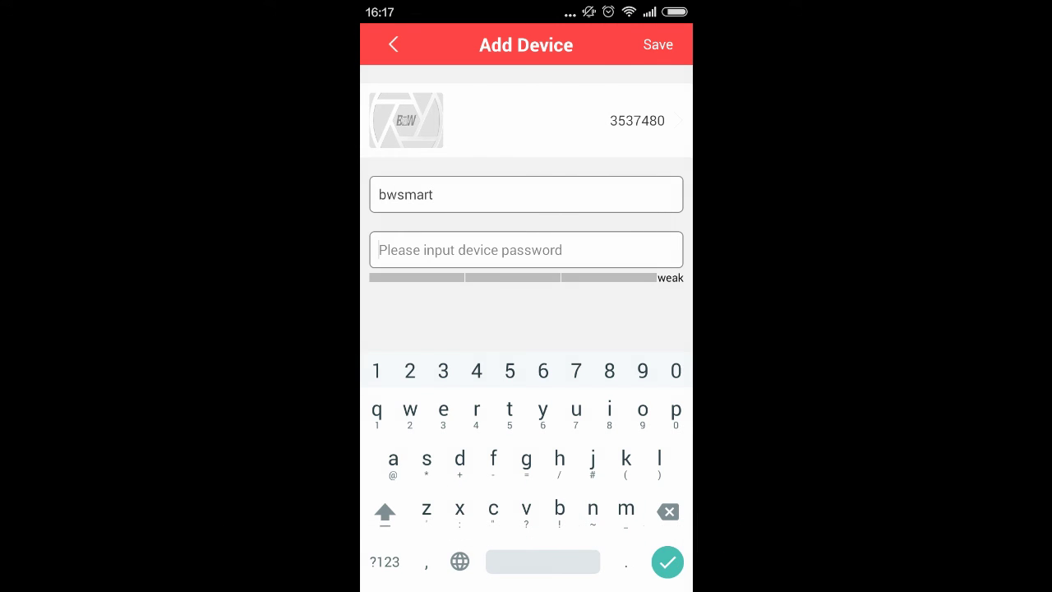
{"action": "type", "text": "888888"}
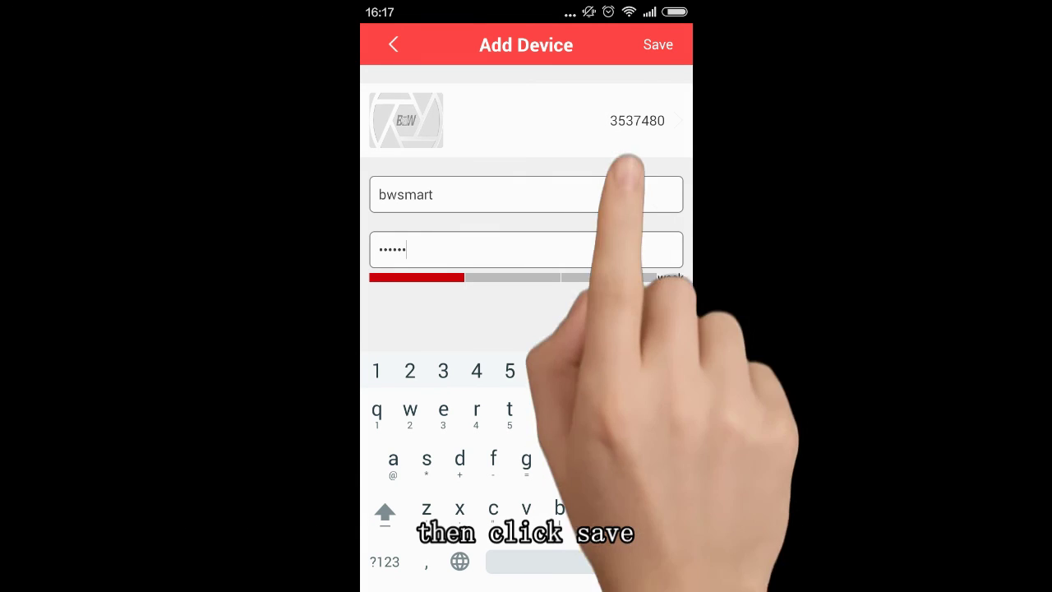
{"action": "left_click", "coordinate": [658, 44]}
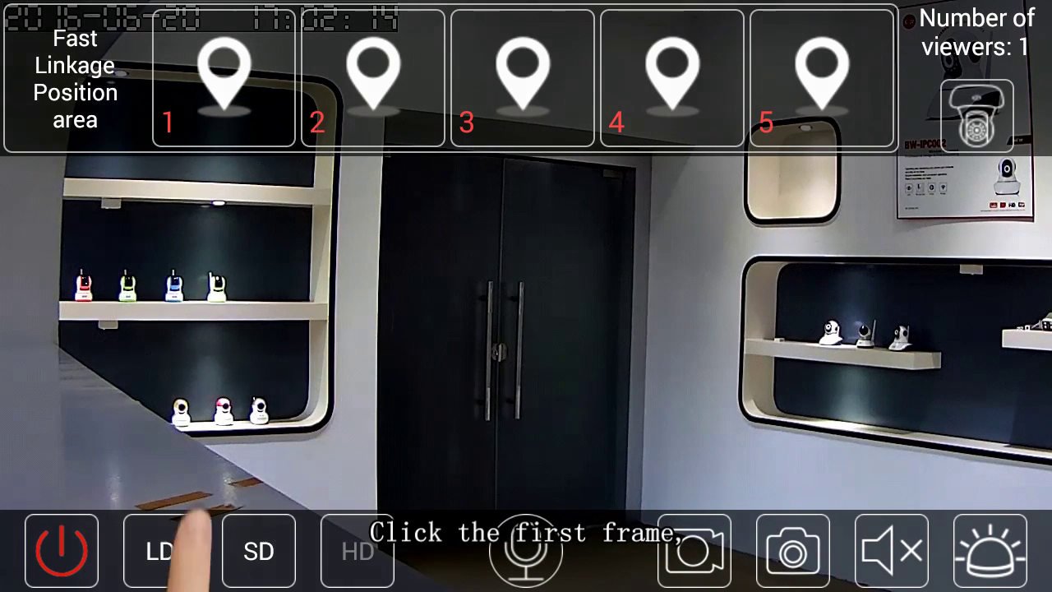
Step: Save the current view as preset position 1, then pan toward the second area
{"action": "left_click", "coordinate": [205, 135]}
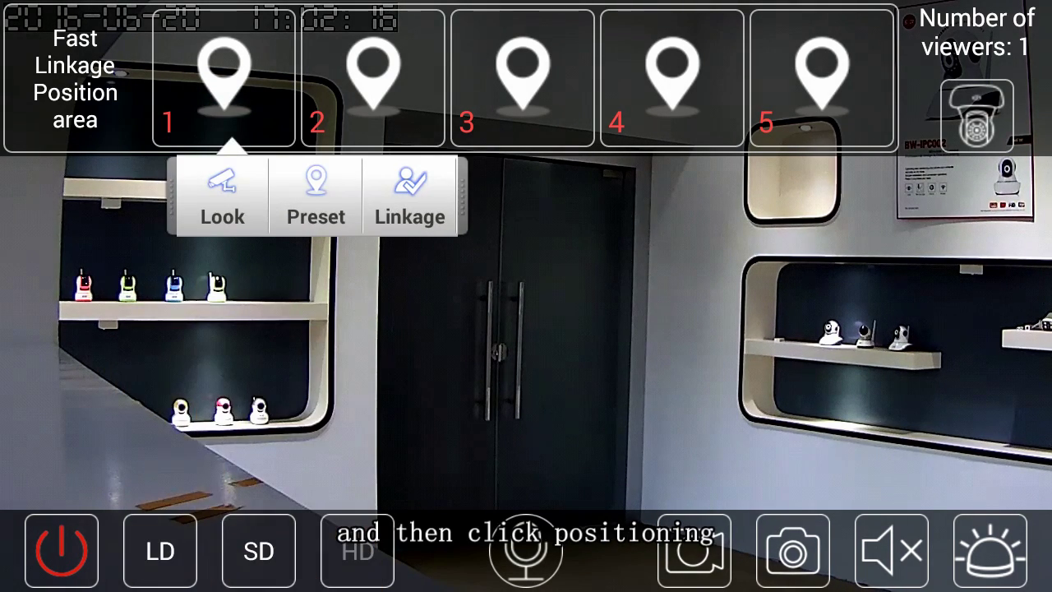
{"action": "left_click", "coordinate": [316, 197]}
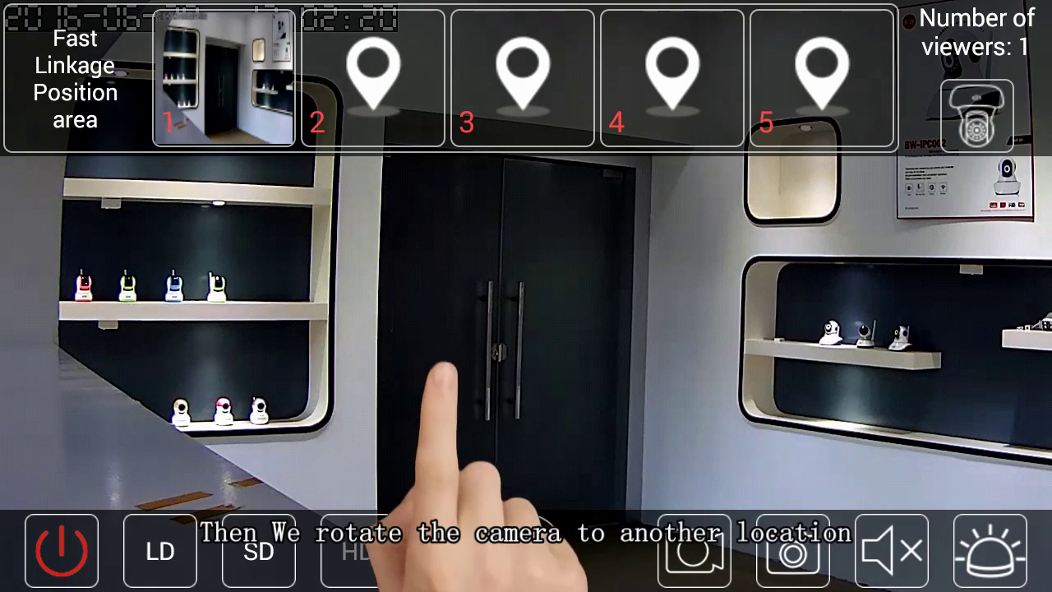
{"action": "left_click_drag", "start_coordinate": [441, 287], "coordinate": [634, 375]}
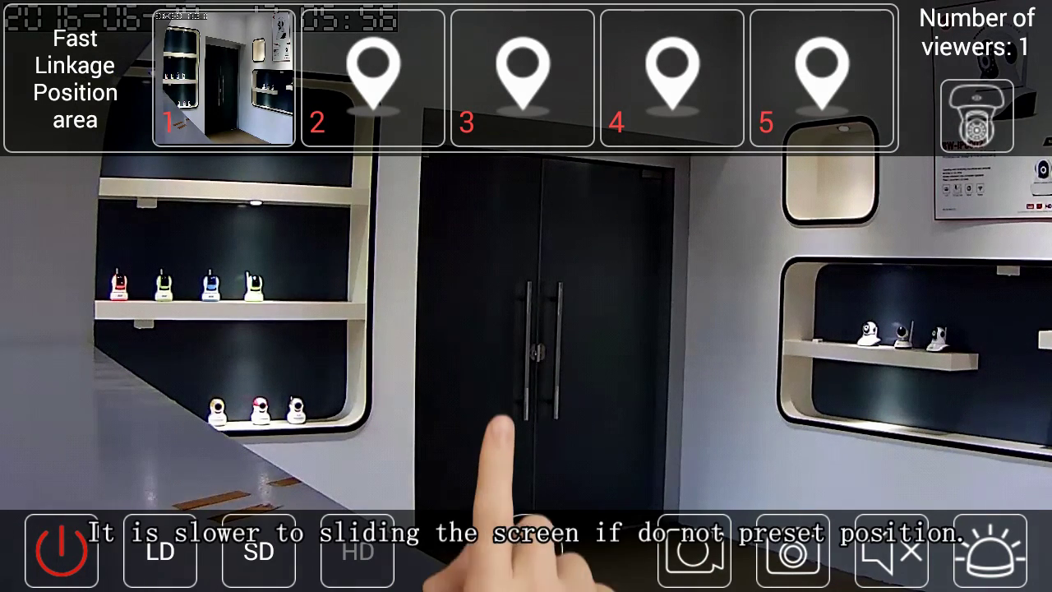
{"action": "left_click_drag", "start_coordinate": [658, 267], "coordinate": [629, 376]}
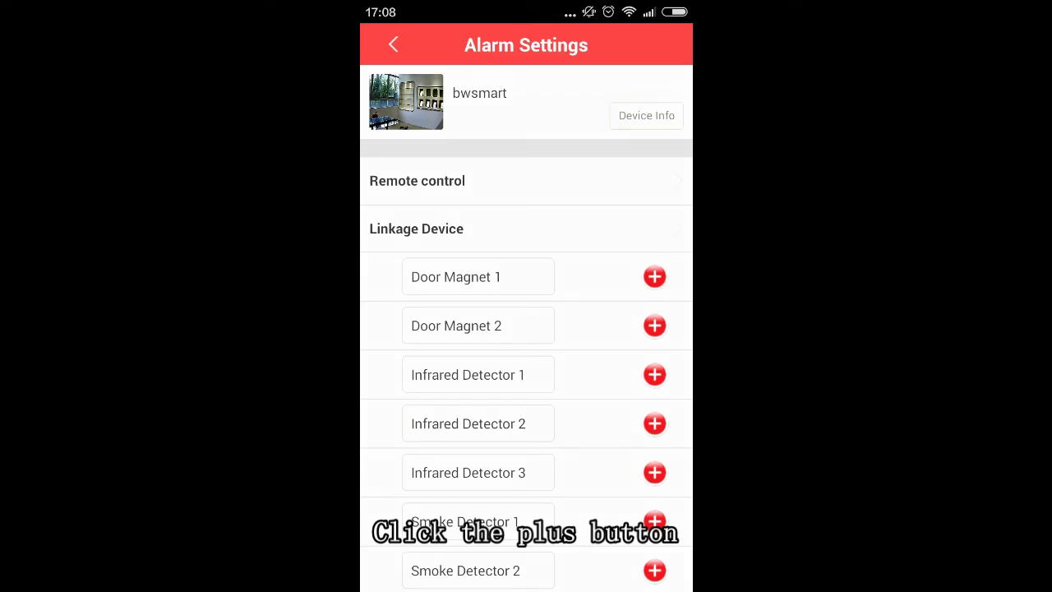
Step: Start pairing Door Magnet 1 with the camera
{"action": "left_click", "coordinate": [654, 276]}
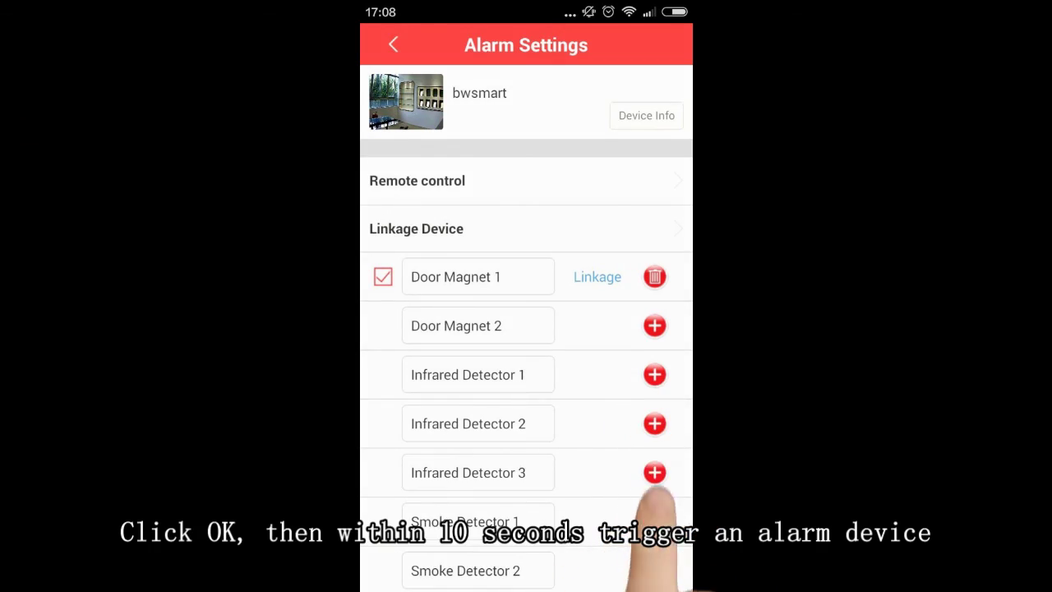
Step: Start pairing Infrared Detector 1 and confirm the Pairing dialog
{"action": "left_click", "coordinate": [655, 423]}
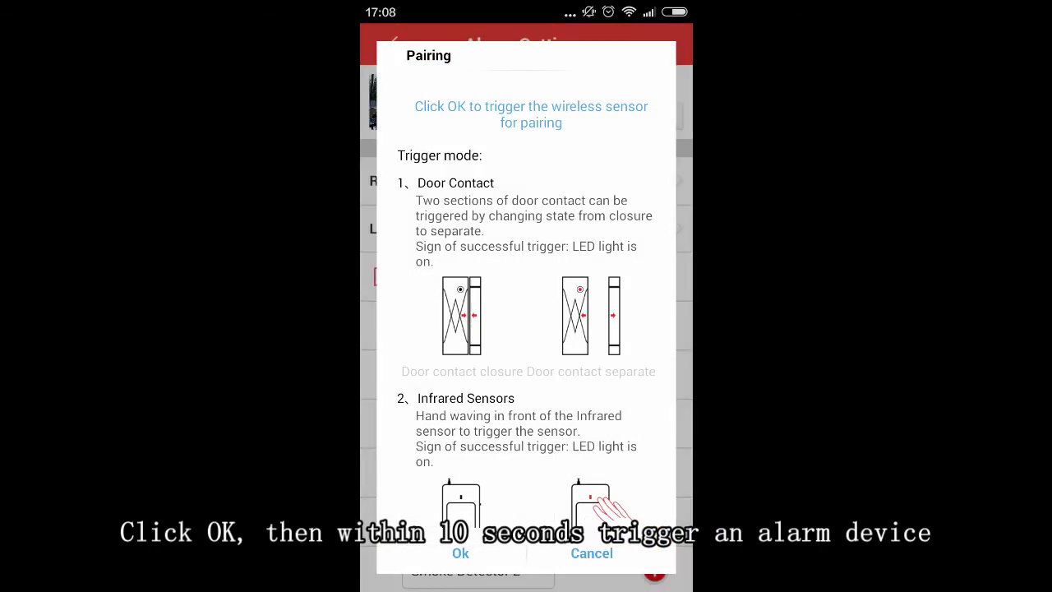
{"action": "left_click", "coordinate": [454, 553]}
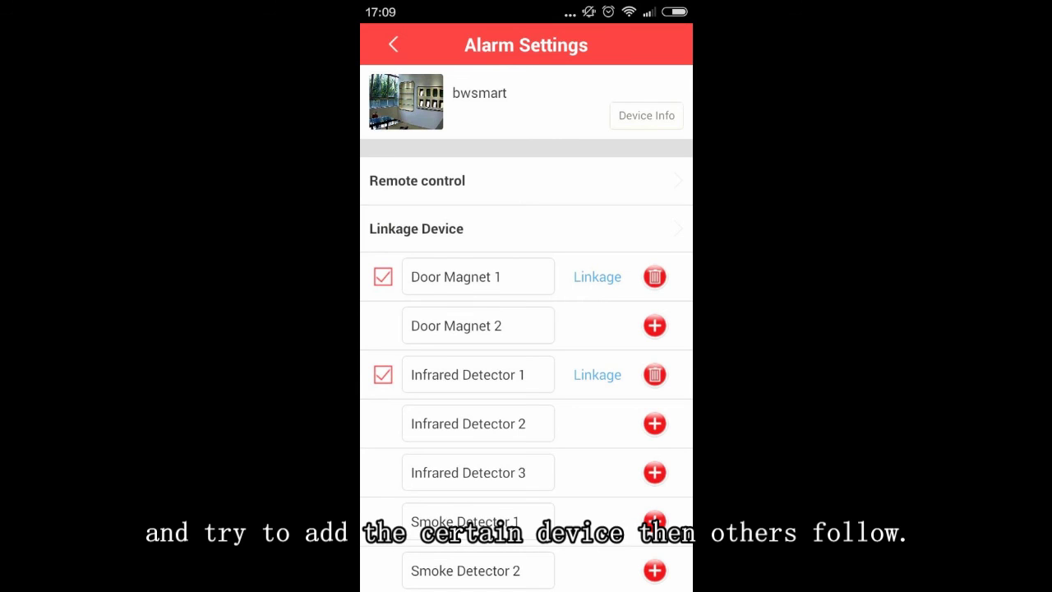
Step: Back out of alarm settings and main settings to the Device List
{"action": "left_click", "coordinate": [393, 45]}
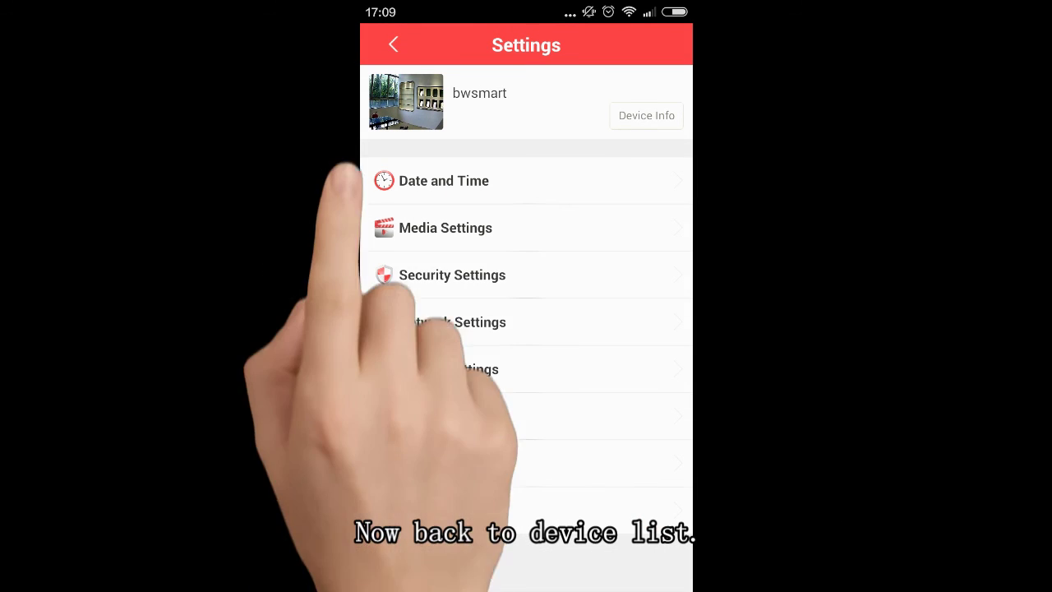
{"action": "left_click", "coordinate": [393, 45]}
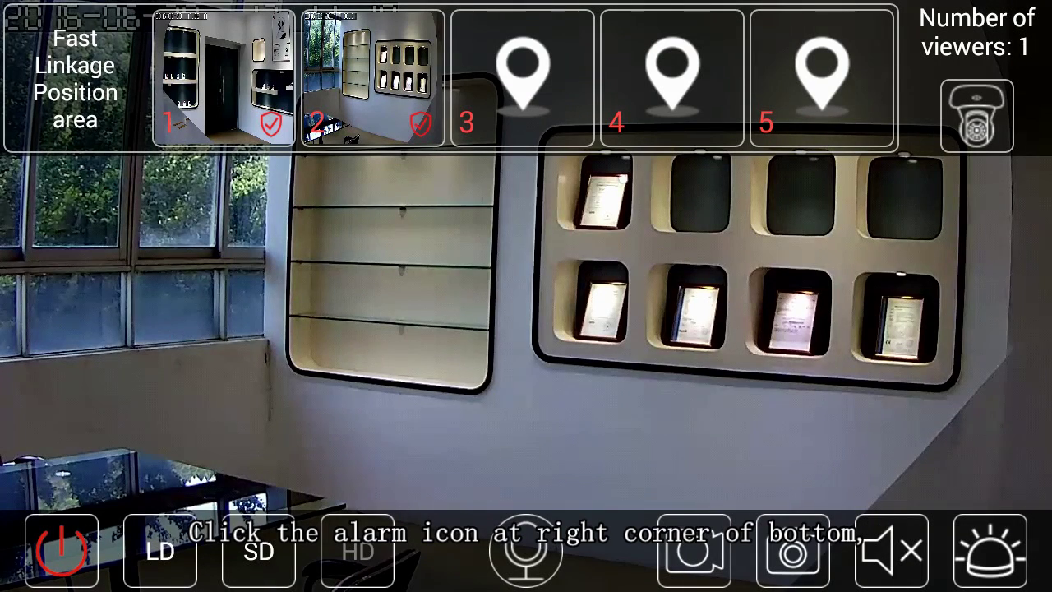
Step: Arm the bwsmart camera's alarm from the live view
{"action": "left_click", "coordinate": [989, 549]}
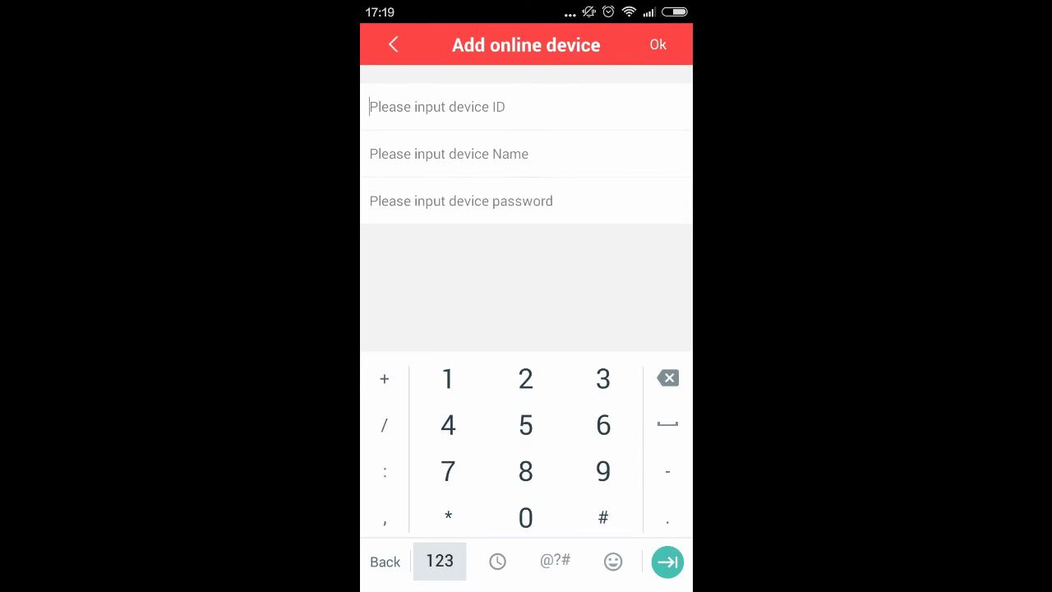
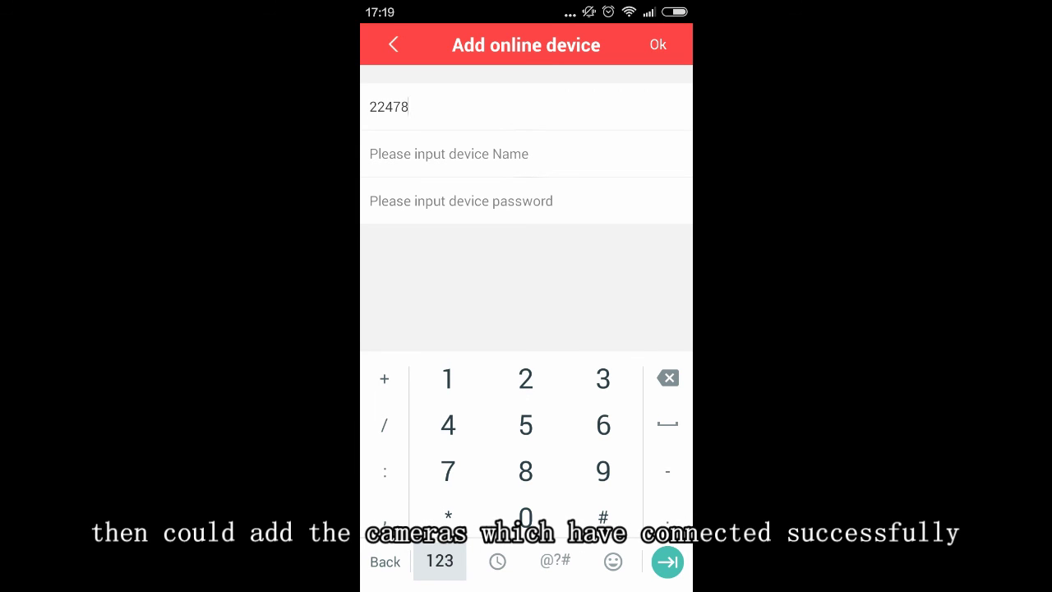
{"action": "key", "text": "Tab"}
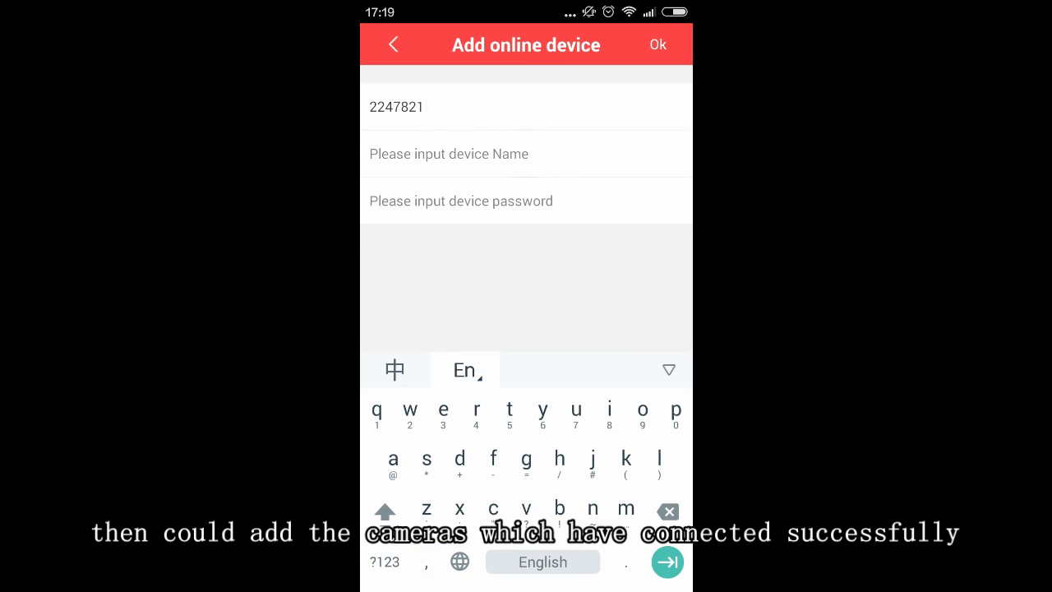
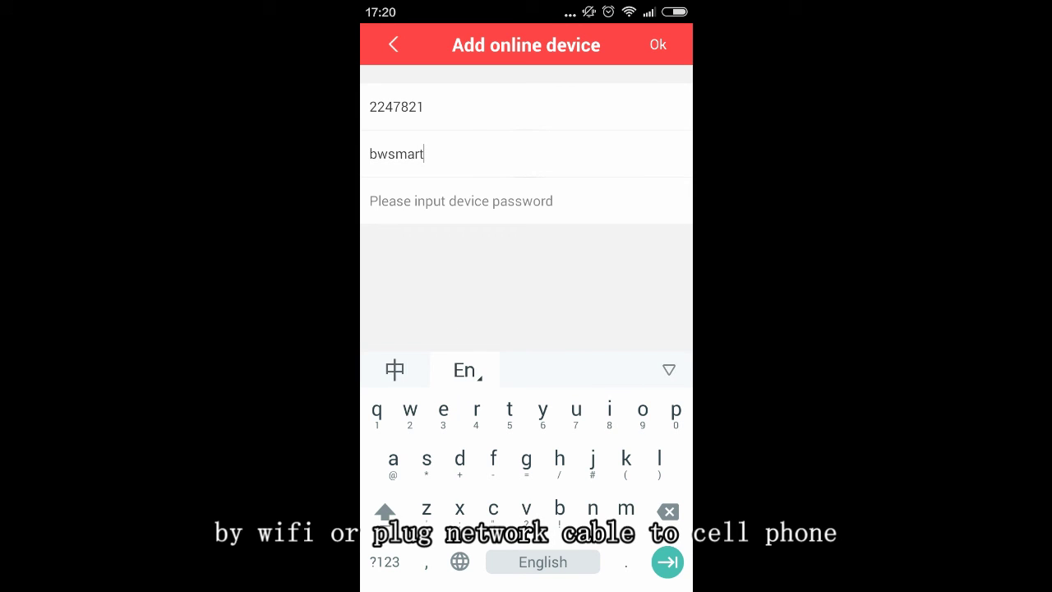
{"action": "key", "text": "Tab"}
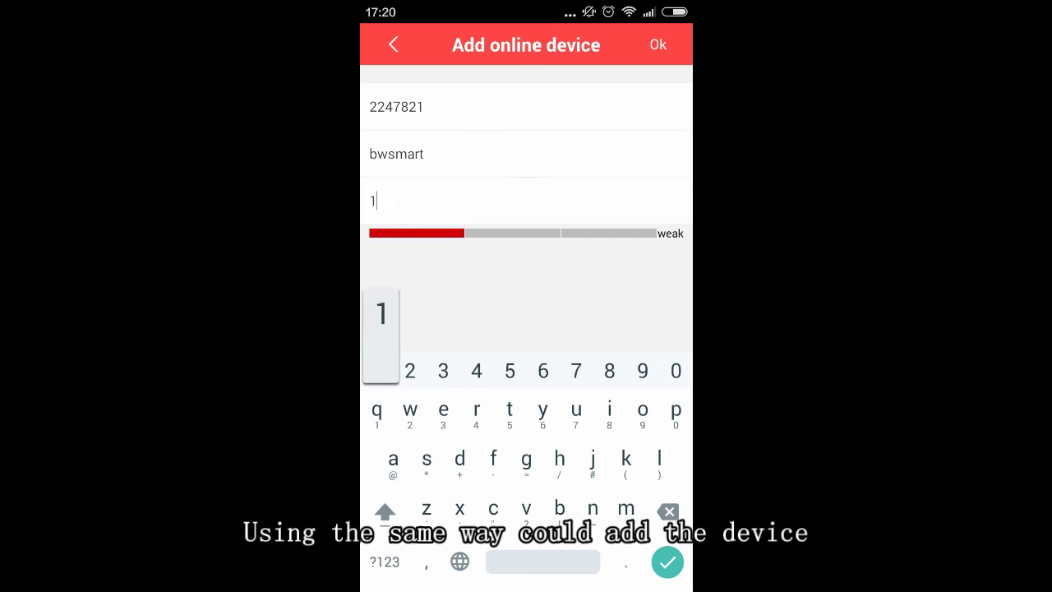
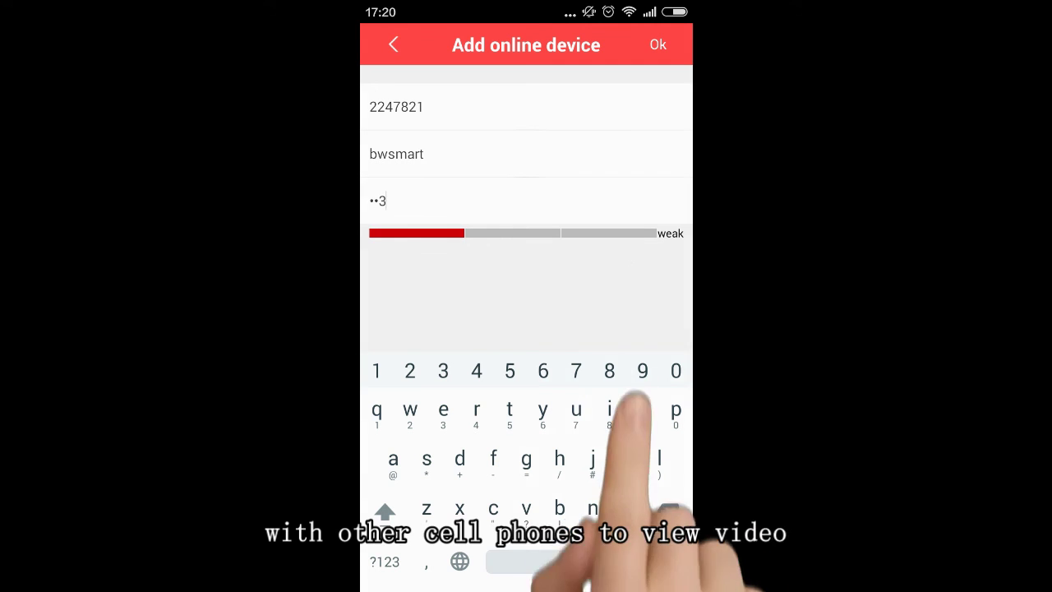
{"action": "left_click", "coordinate": [658, 44]}
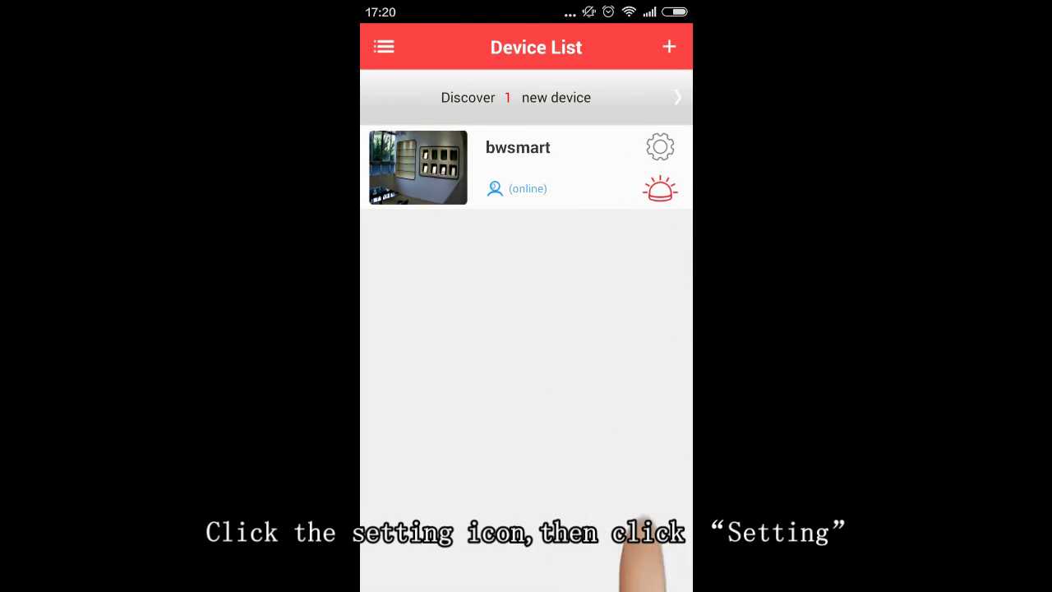
{"action": "left_click", "coordinate": [660, 147]}
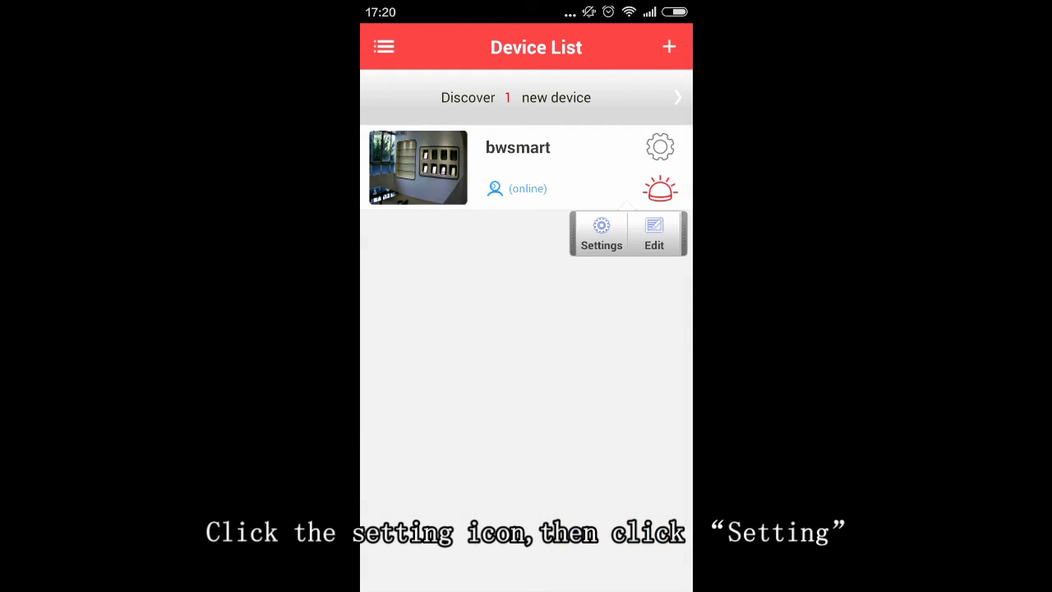
{"action": "left_click", "coordinate": [601, 234]}
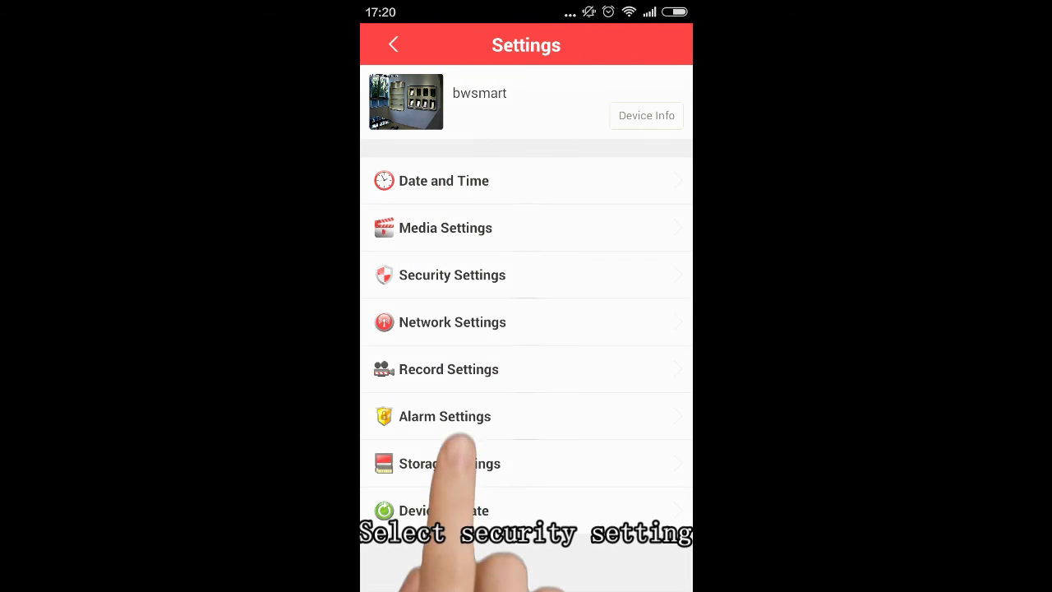
{"action": "left_click", "coordinate": [488, 279]}
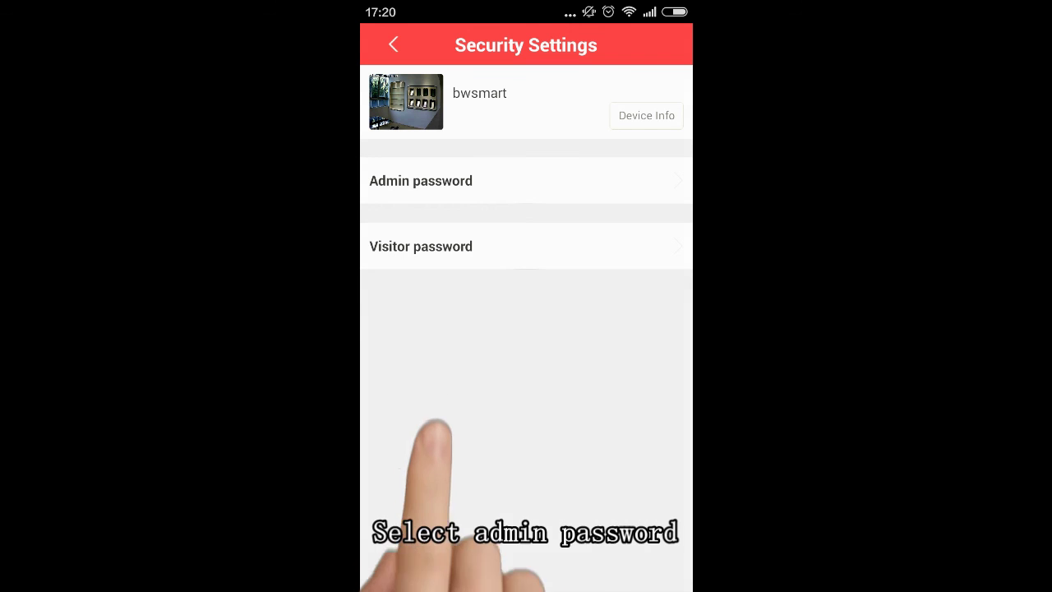
{"action": "left_click", "coordinate": [421, 181]}
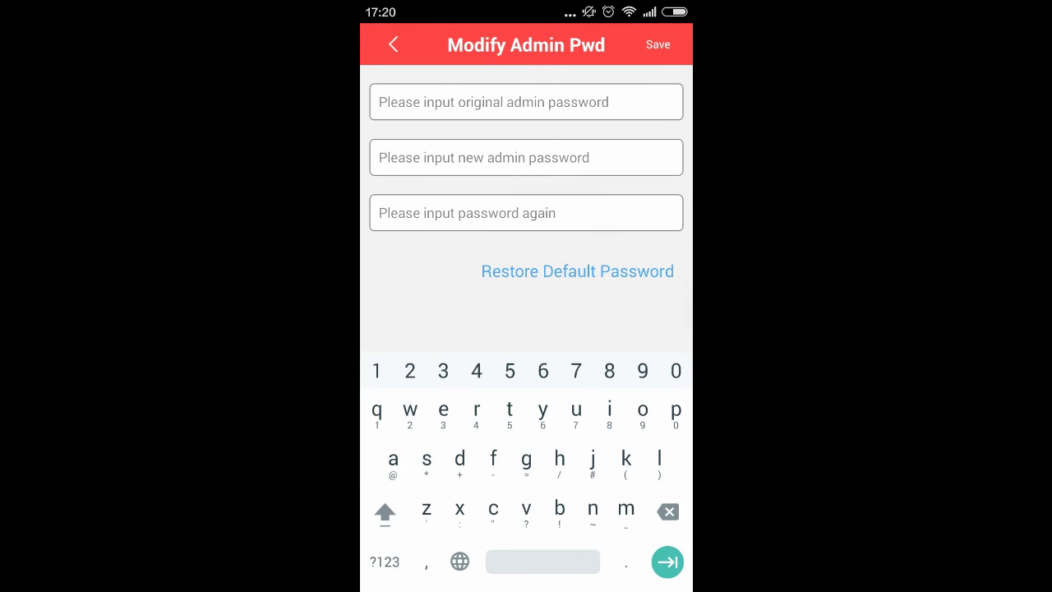
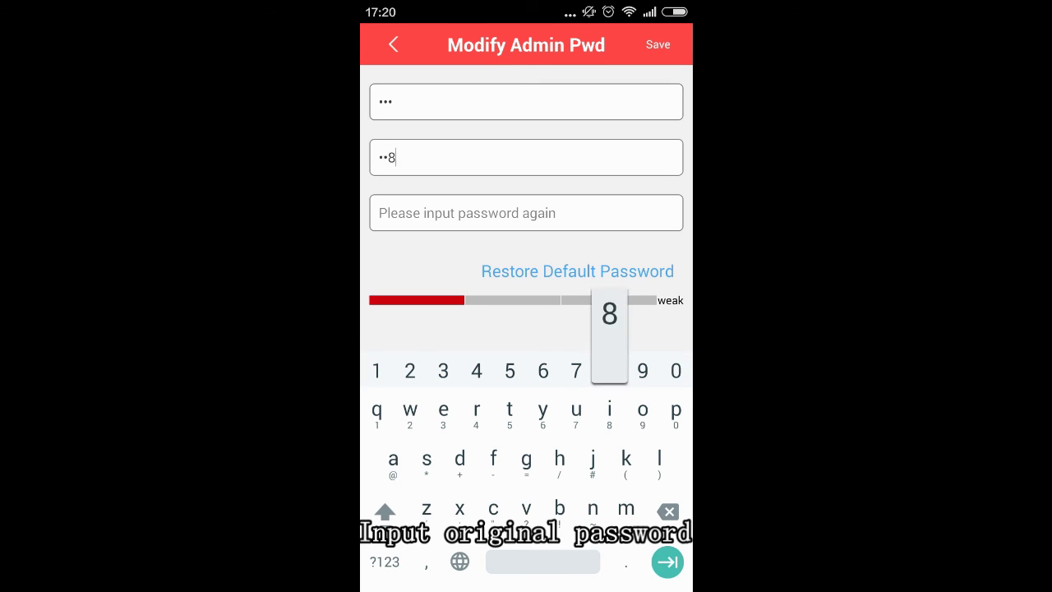
{"action": "key", "text": "Return"}
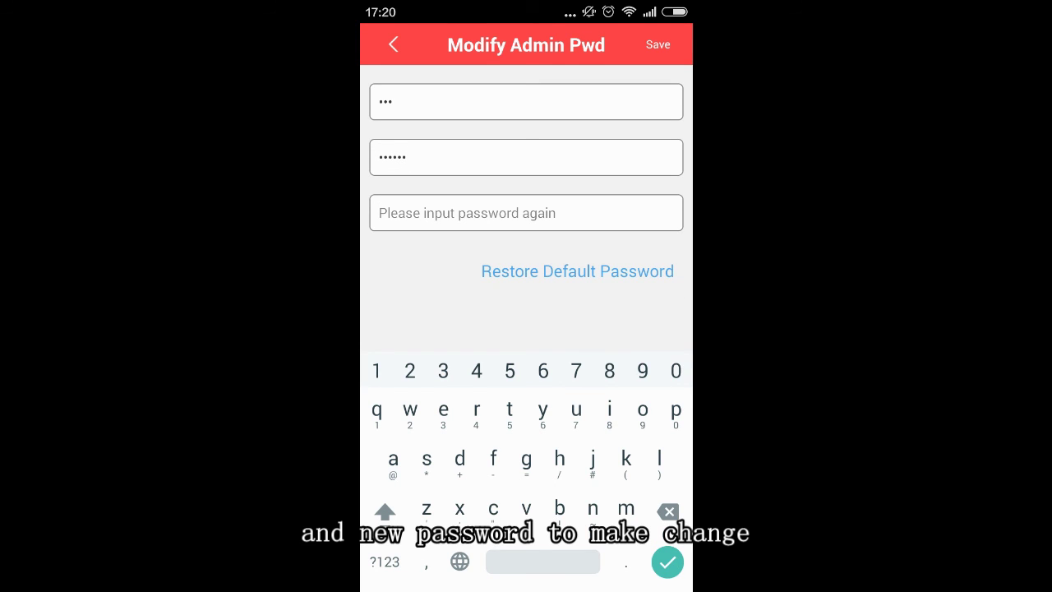